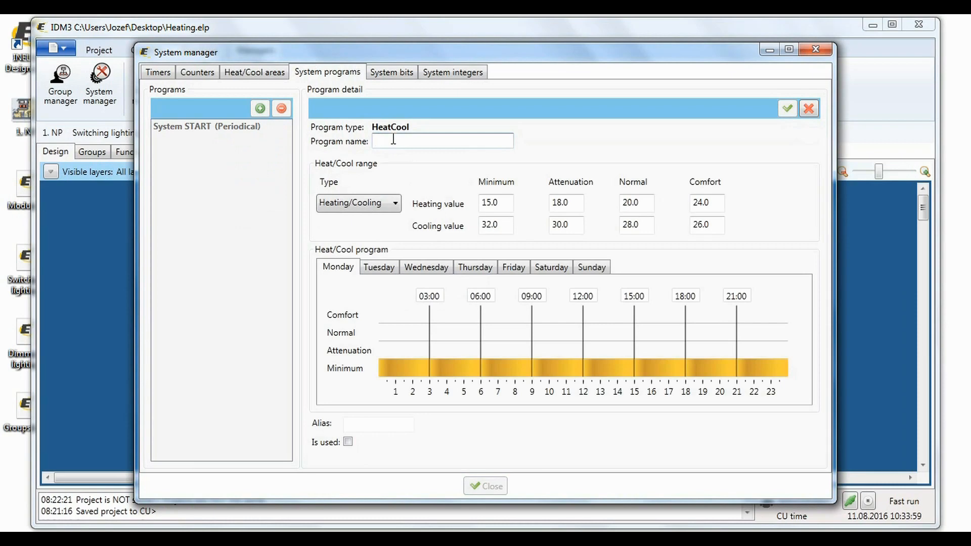
Create a Heat/Cool program named Program bedroom and set its range type to Heating.
text(m bedroom)
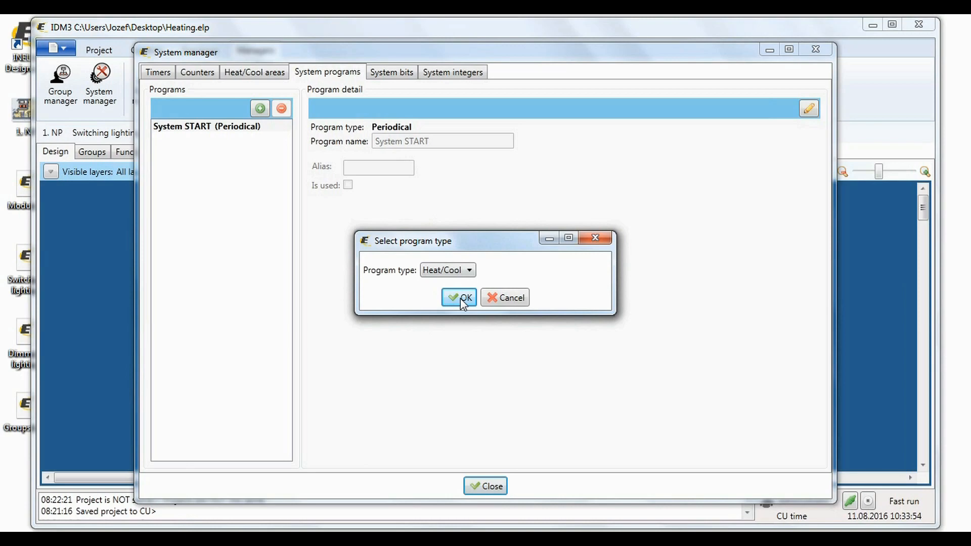
click(463, 299)
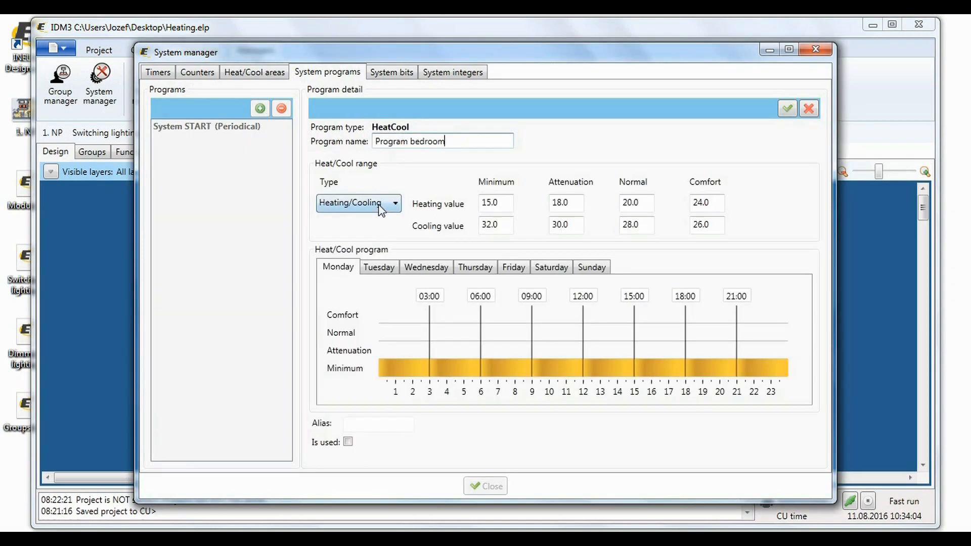
click(390, 204)
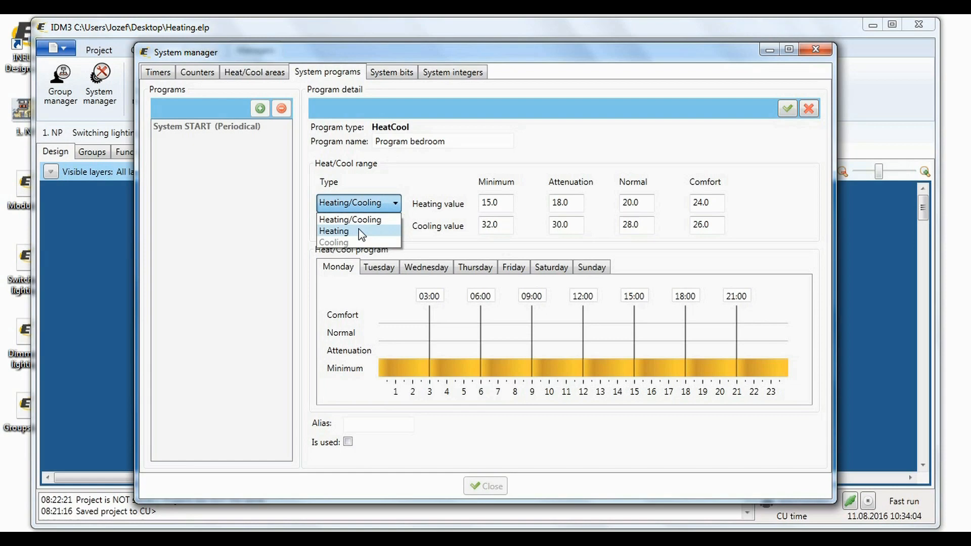
click(359, 230)
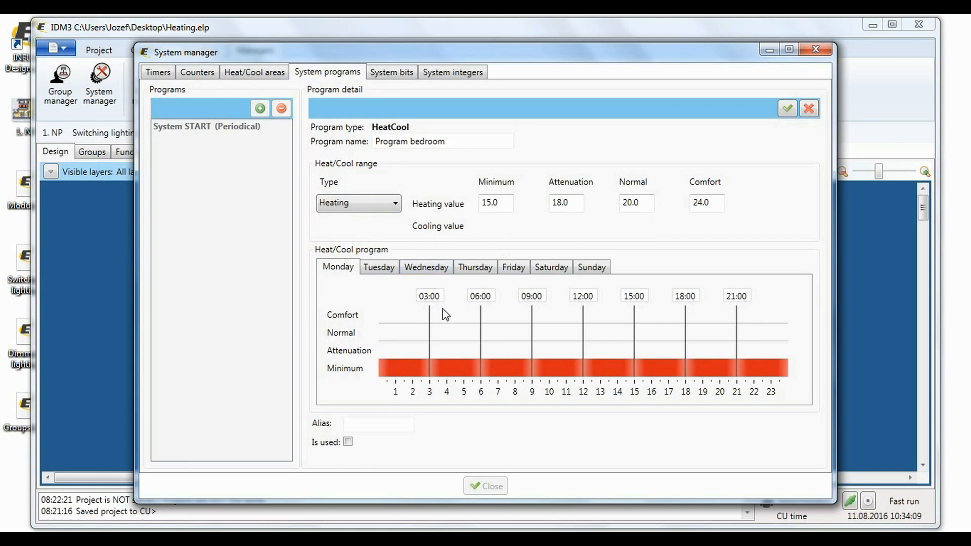
Adjust Monday's switching times to 03:00, 06:00, 08:00, 12:00, 18:00, 20:30 and 22:30.
click(531, 295)
text(8)
click(742, 295)
key(BackSpace)
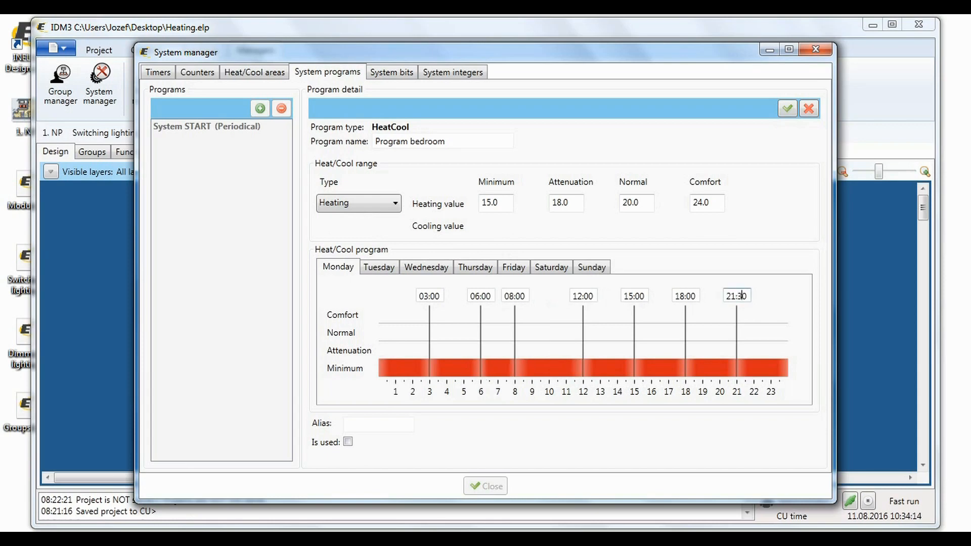
text(3)
key(BackSpace)
text(2)
click(692, 296)
key(BackSpace)
text(3)
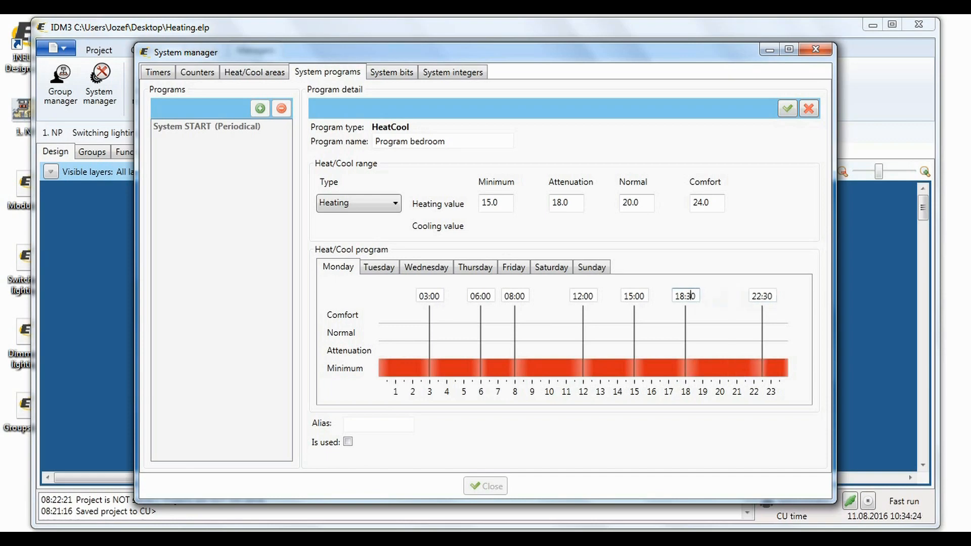
key(BackSpace)
key(BackSpace)
text(2)
Set Monday's levels to Normal from 06:00 to 08:00 and 18:00 to 22:30, Attenuation for the remaining intervals.
click(405, 373)
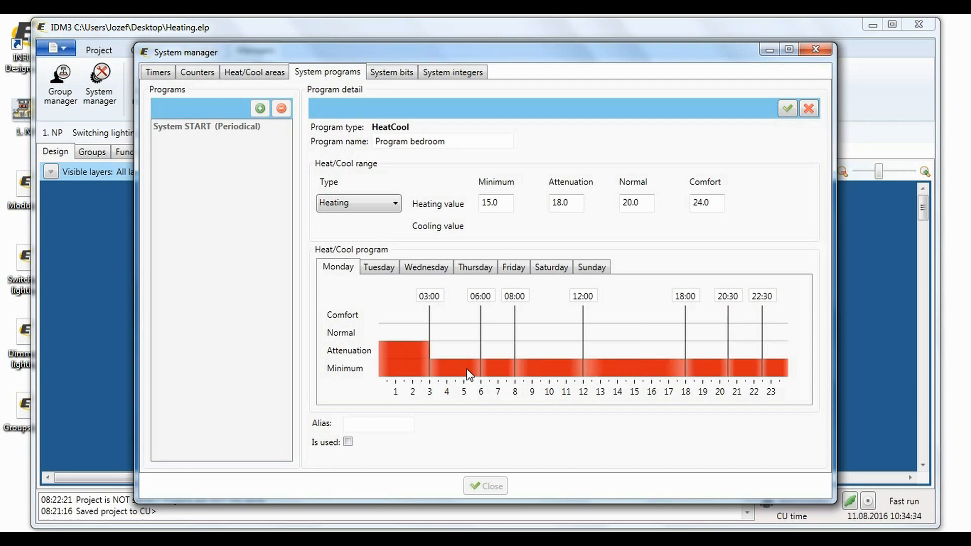
click(469, 374)
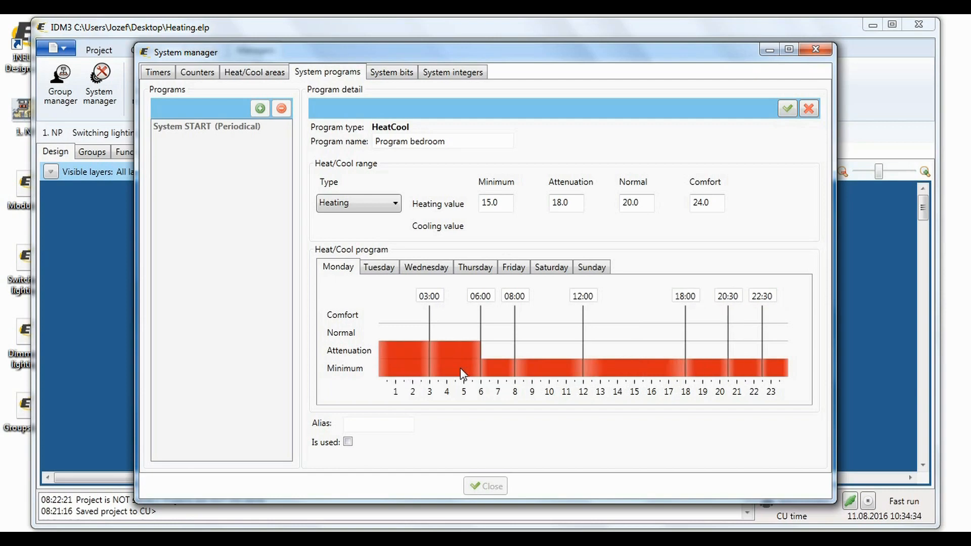
click(492, 366)
click(533, 374)
click(629, 377)
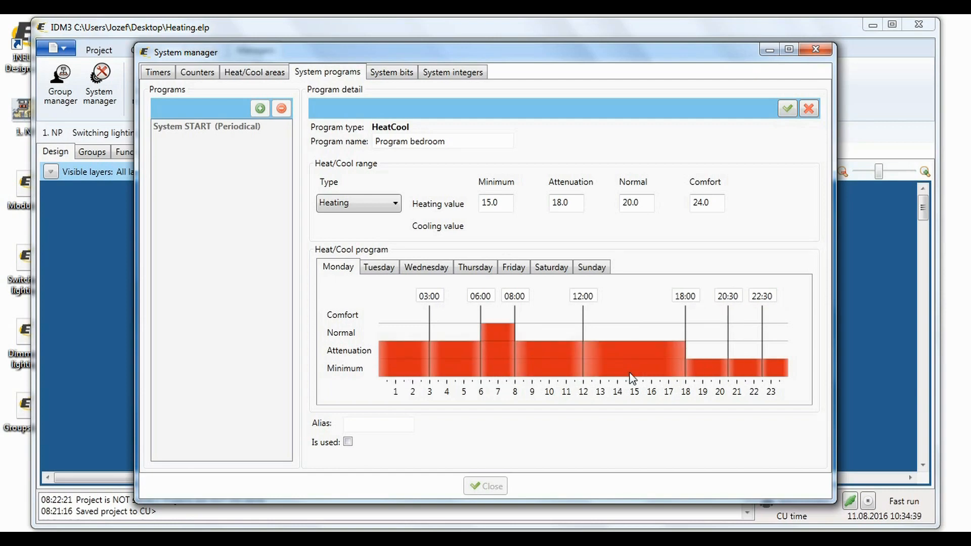
click(713, 374)
click(713, 373)
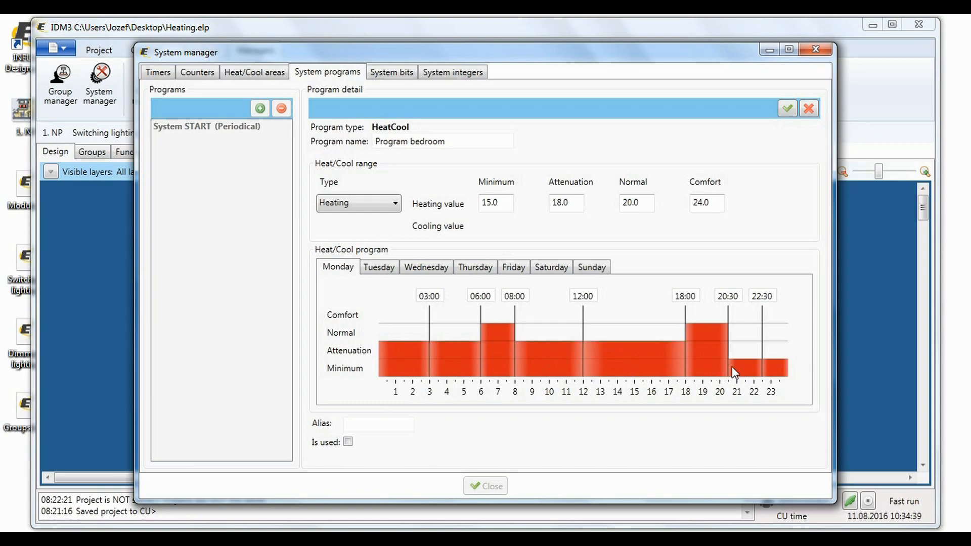
click(739, 372)
click(741, 367)
click(777, 370)
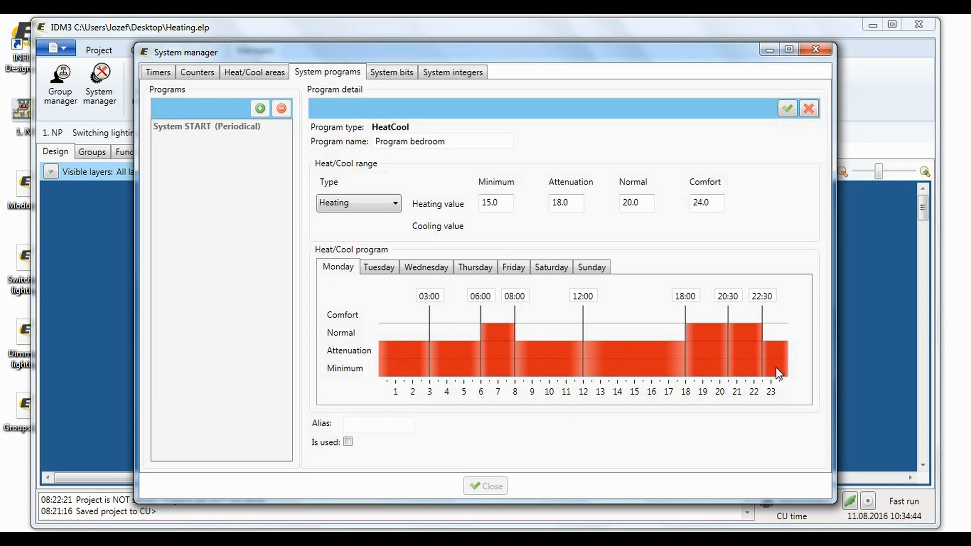
Copy Monday's program to all days of the week.
right_click(343, 267)
click(425, 289)
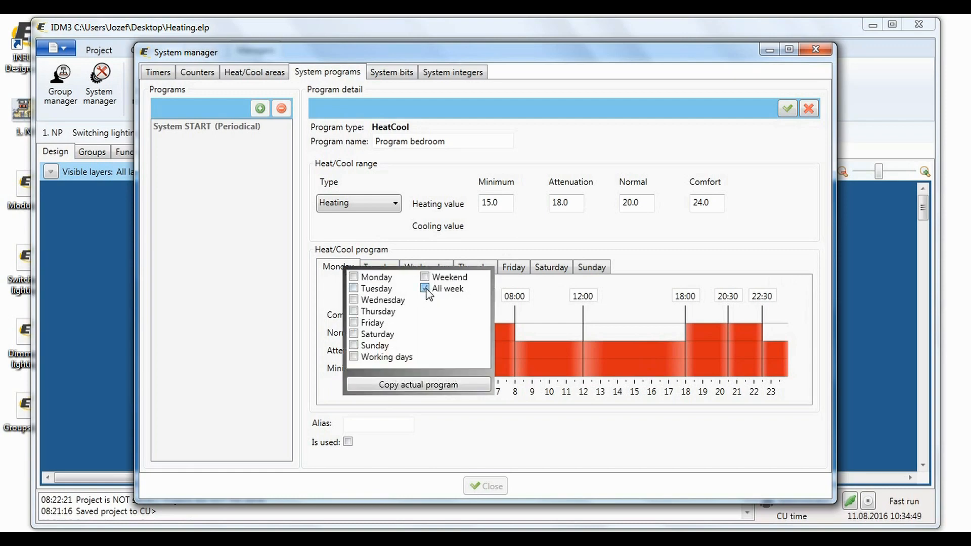
click(418, 385)
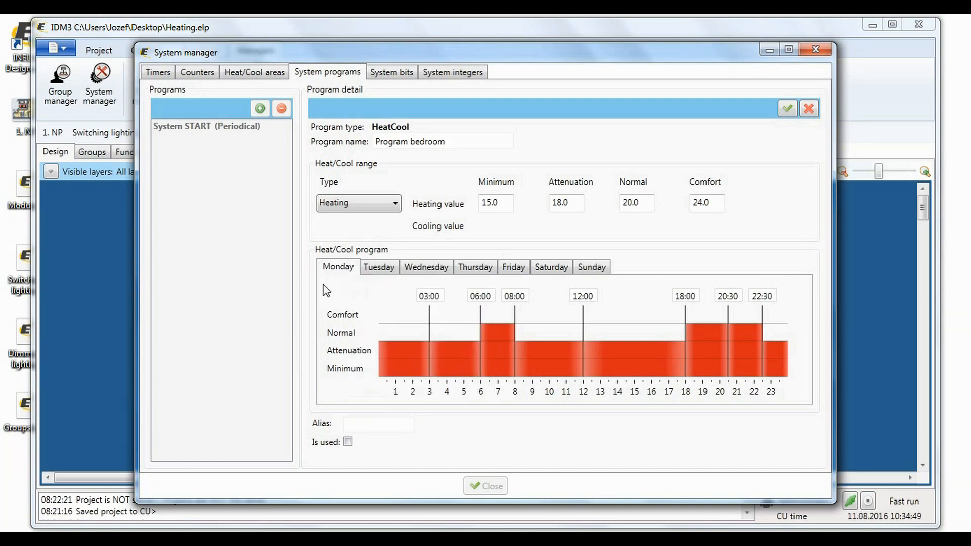
Review the copied schedule on the Friday and Sunday tabs and save the bedroom program.
click(418, 273)
click(514, 271)
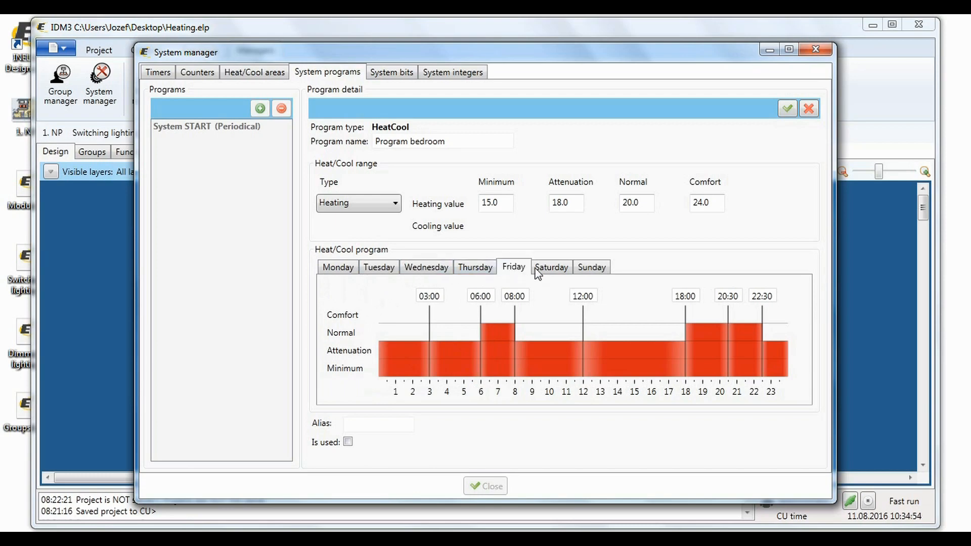
click(583, 271)
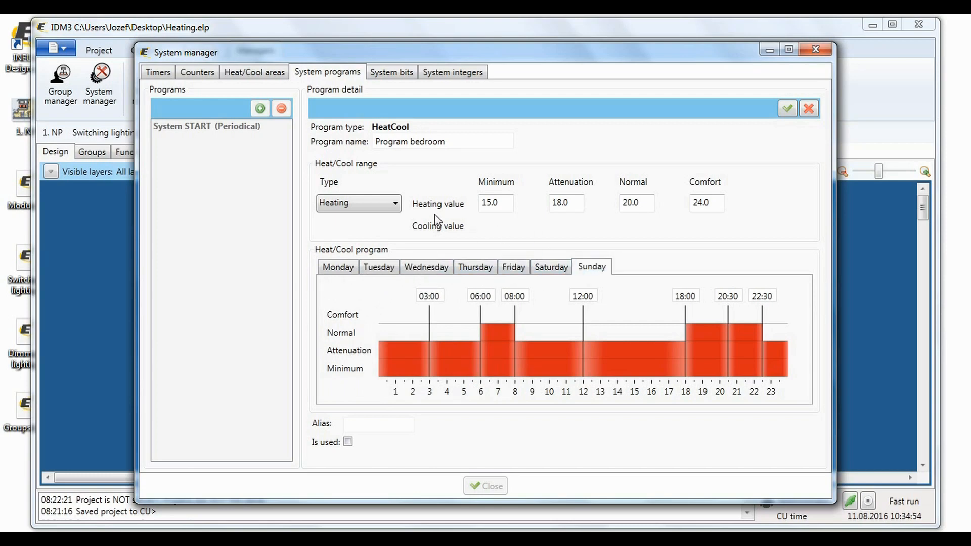
click(783, 110)
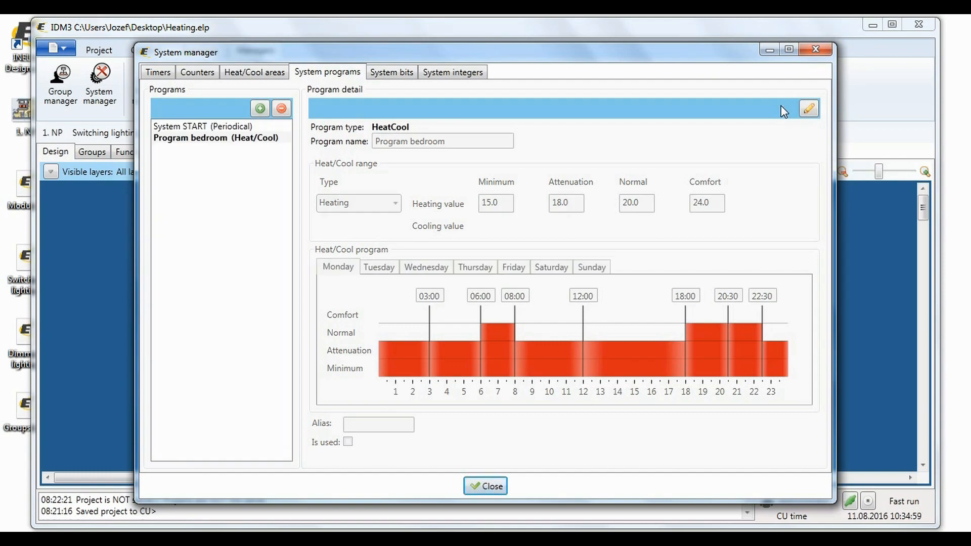
Add a Heat/Cool area named Bedroom that uses Program bedroom.
click(264, 74)
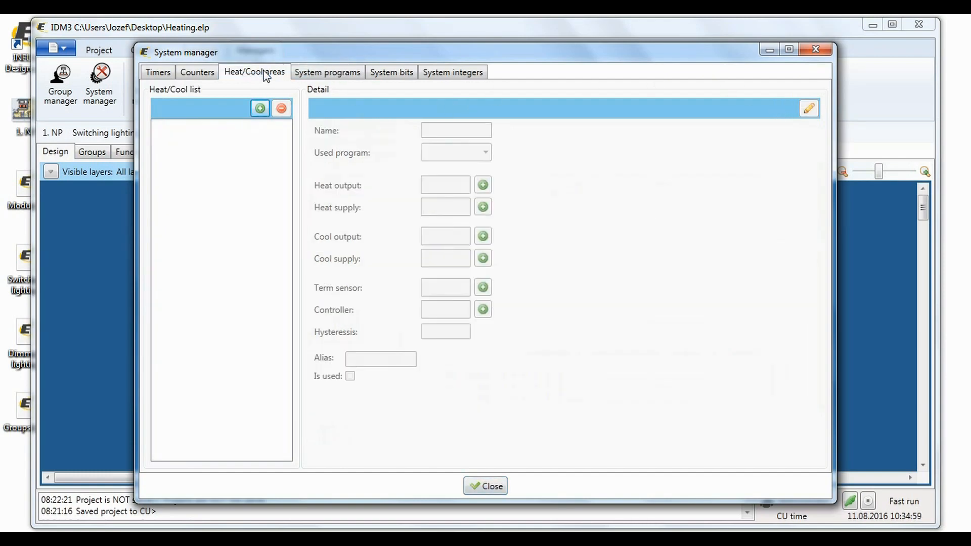
click(259, 107)
click(436, 129)
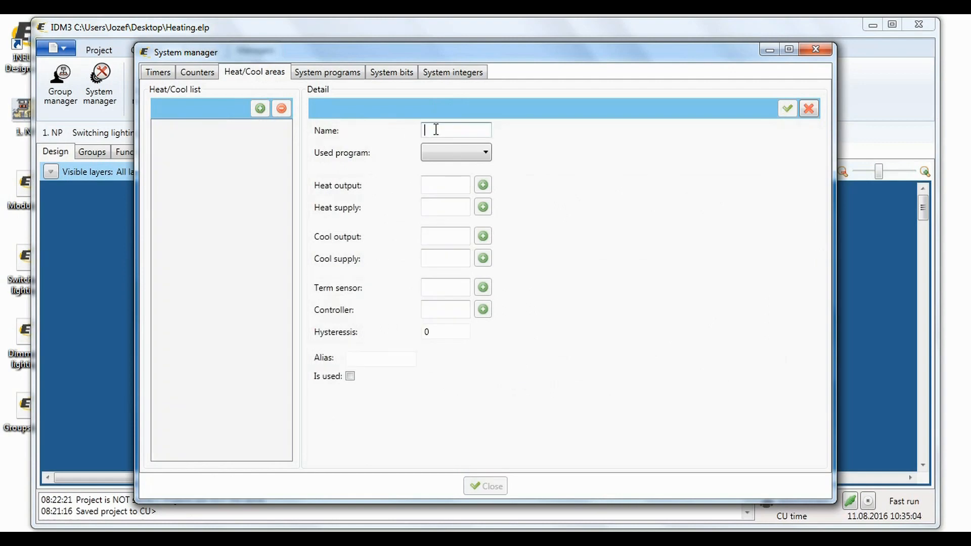
text(Bedroom)
click(446, 154)
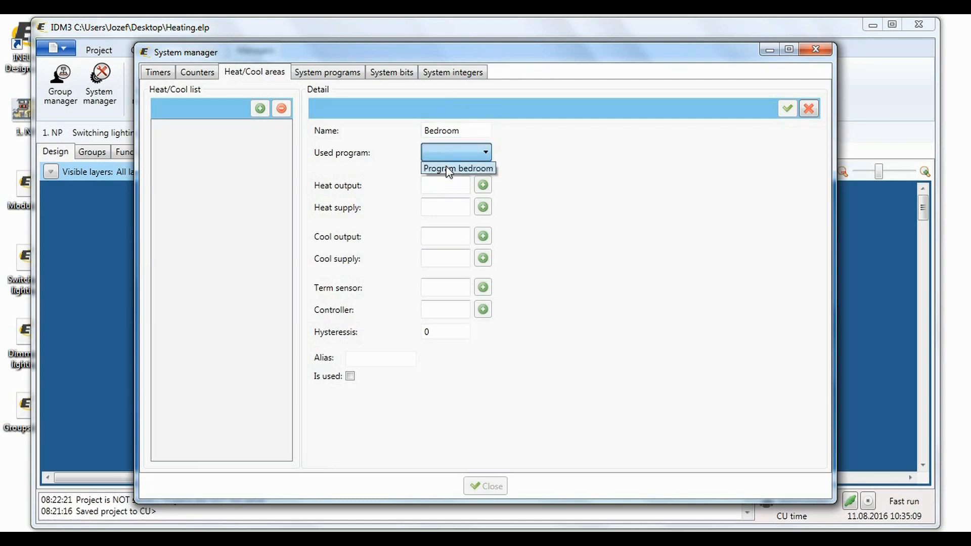
click(447, 168)
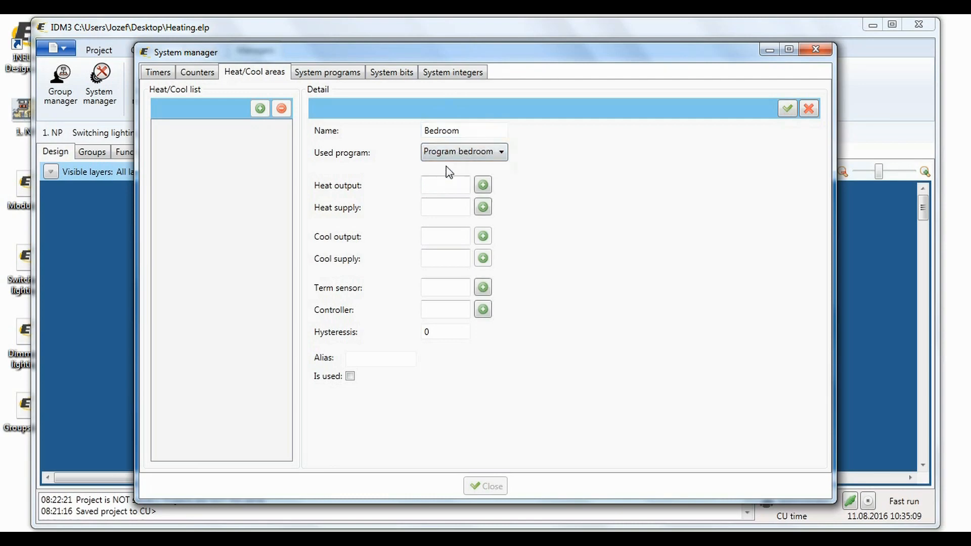
Assign relay RE6 as the heat output and the WSB3-40 Inter-Therm as the temperature sensor.
click(483, 185)
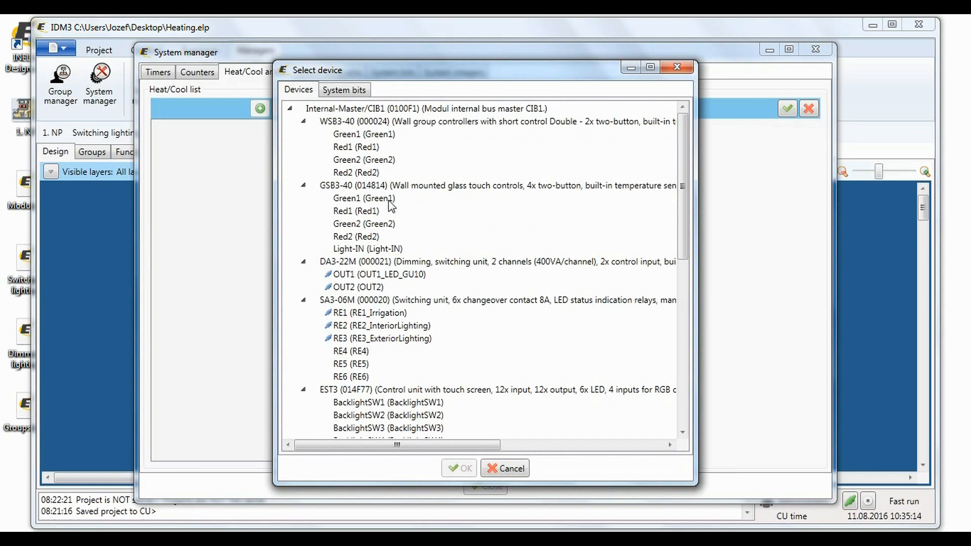
double_click(354, 377)
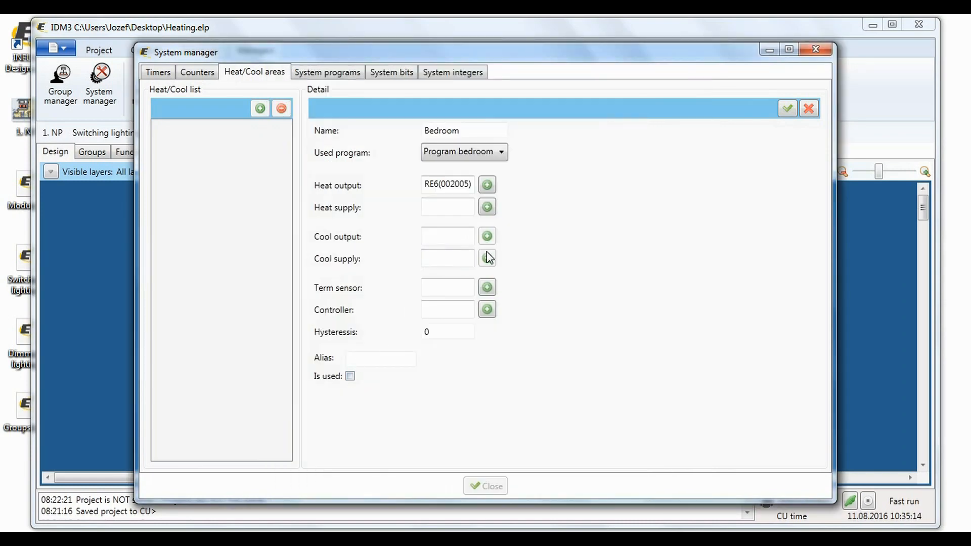
click(486, 288)
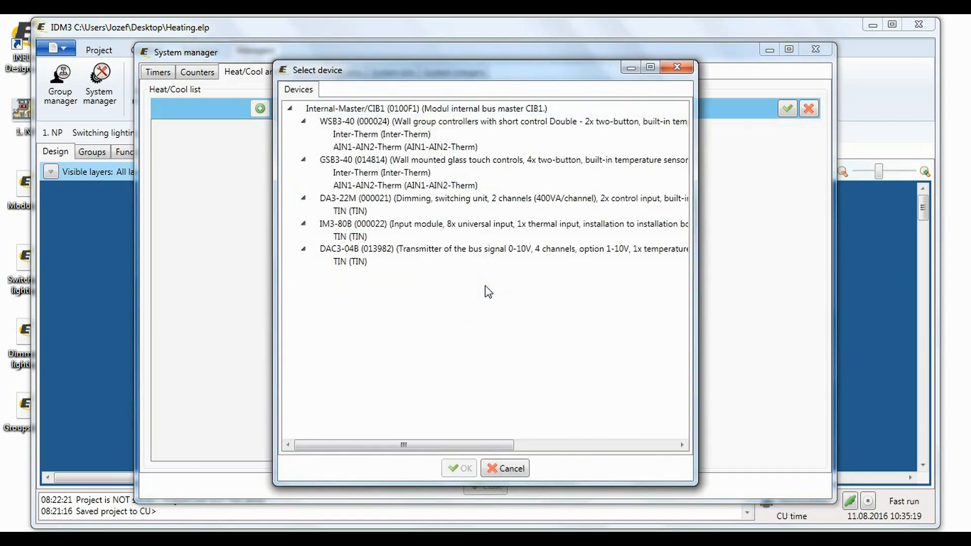
double_click(374, 137)
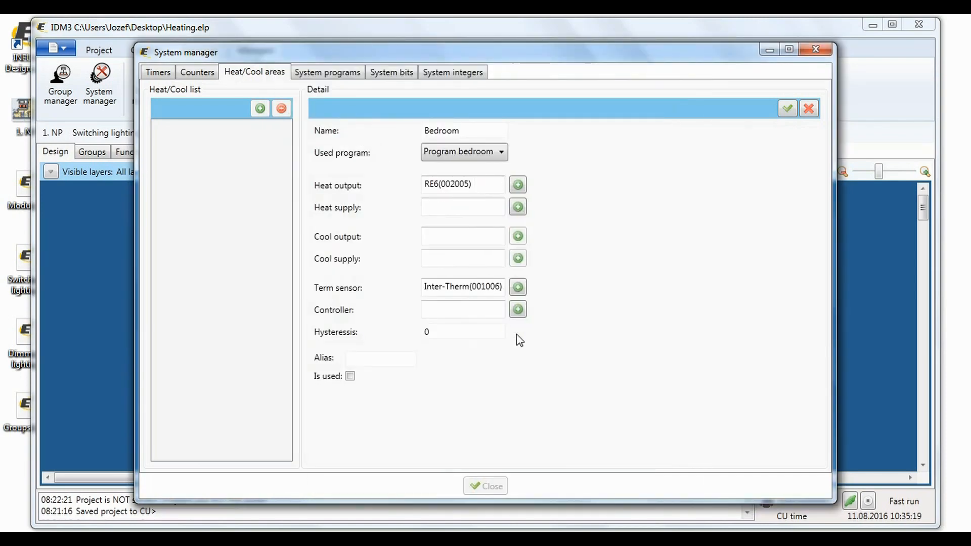
Assign the EST3 control unit as controller, set hysteresis to 0.2, and save the Bedroom area.
click(517, 309)
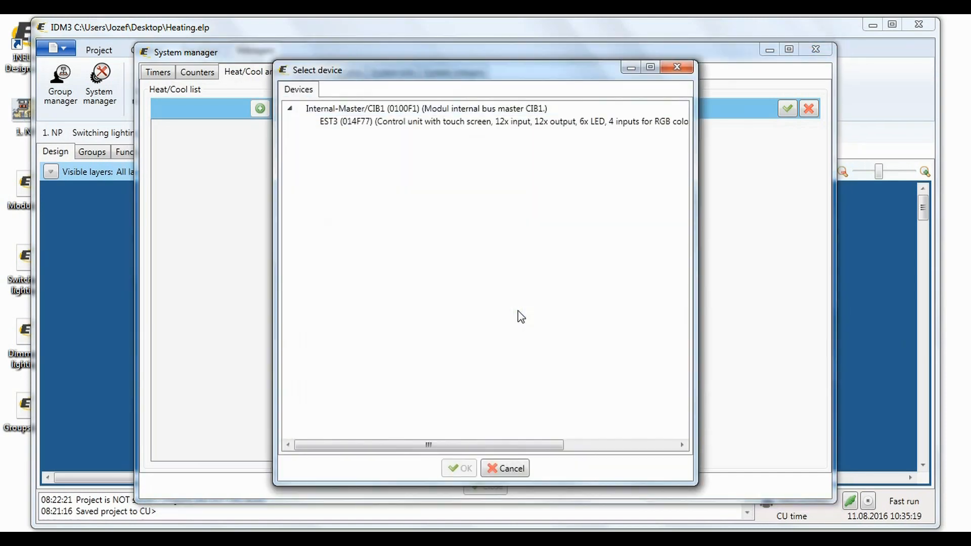
double_click(435, 122)
click(447, 332)
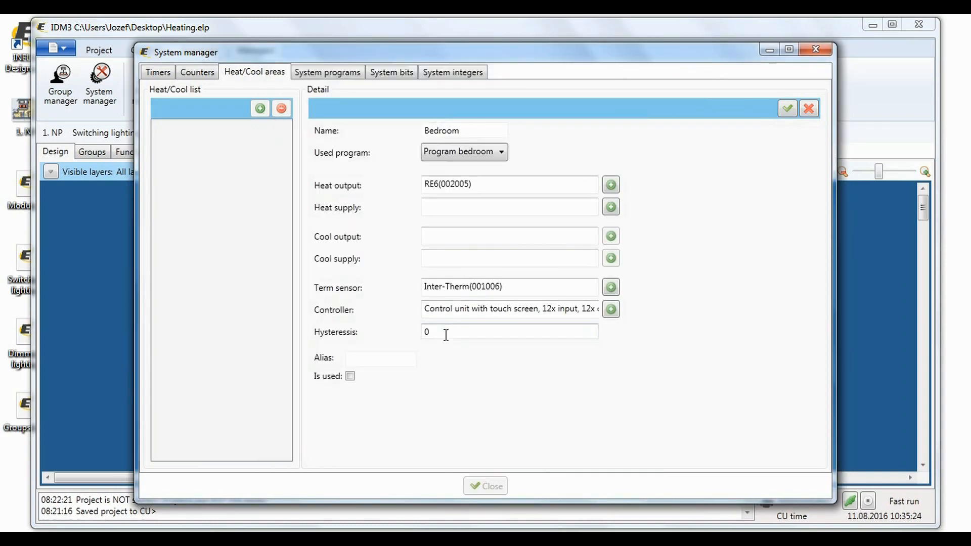
text(.2)
click(786, 108)
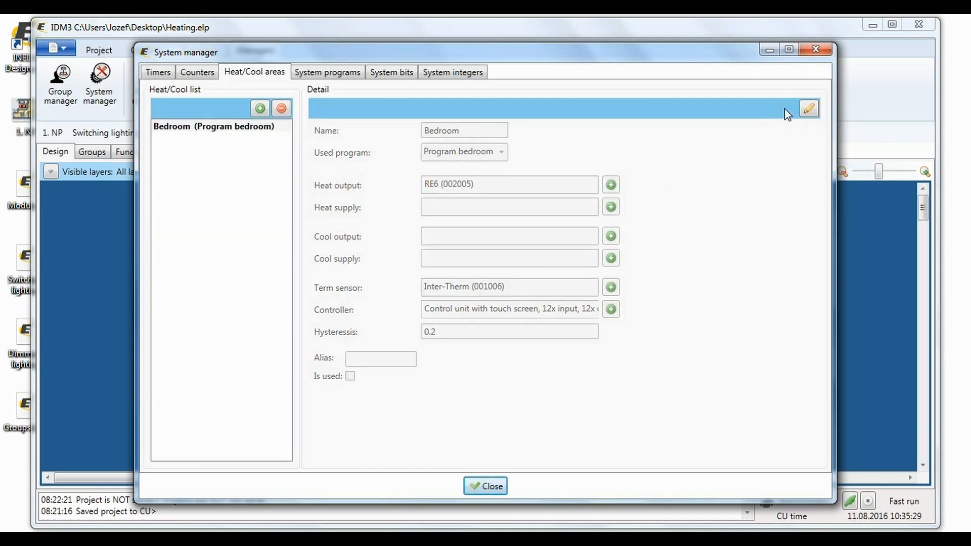
Close the system manager and place a Switch control on the Heating layout.
click(816, 50)
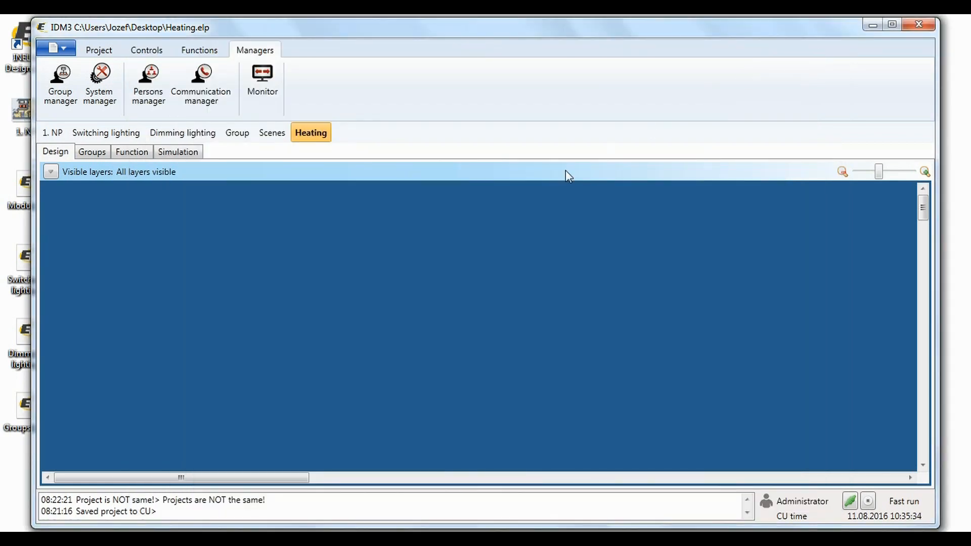
click(101, 50)
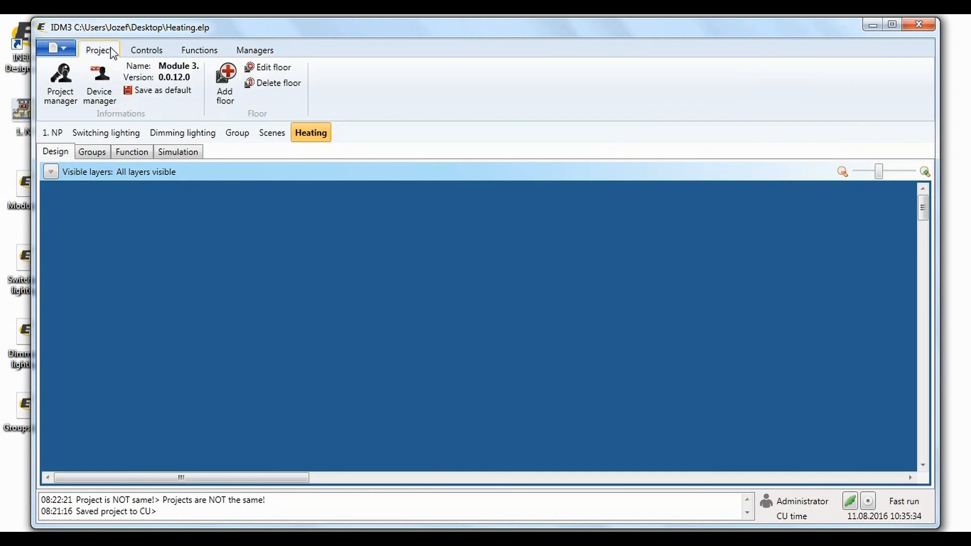
click(143, 52)
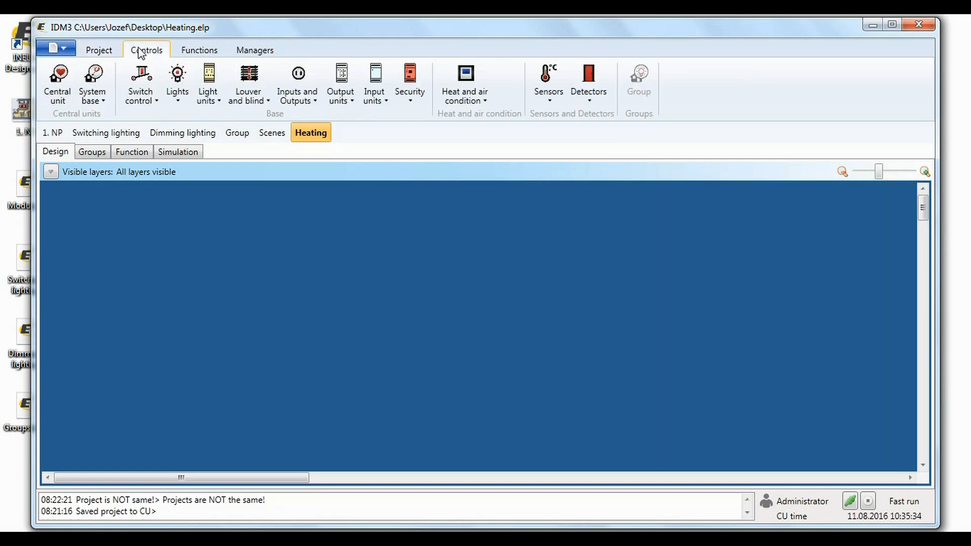
drag(286, 290, 287, 290)
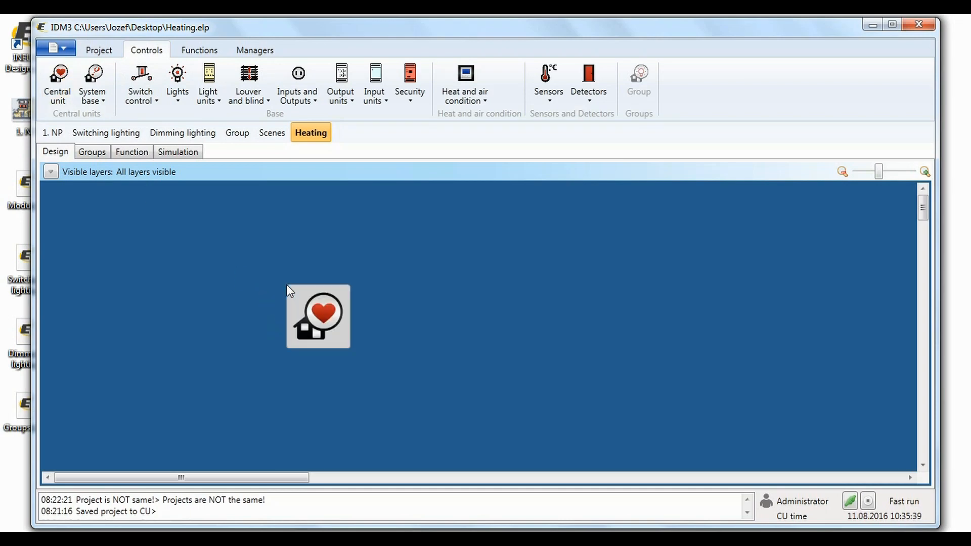
click(144, 78)
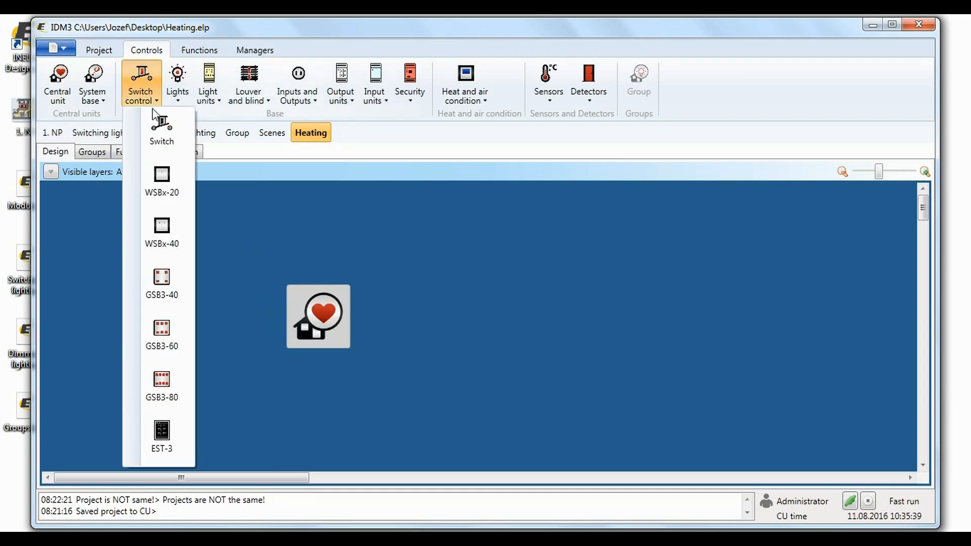
drag(160, 129, 72, 285)
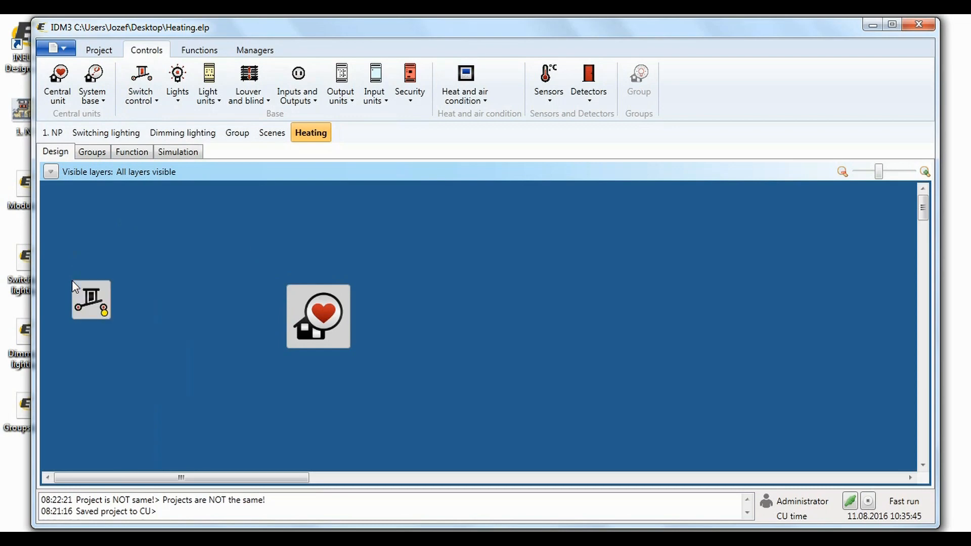
Add a new function named ComfortToStamp in the Functions manager.
click(210, 55)
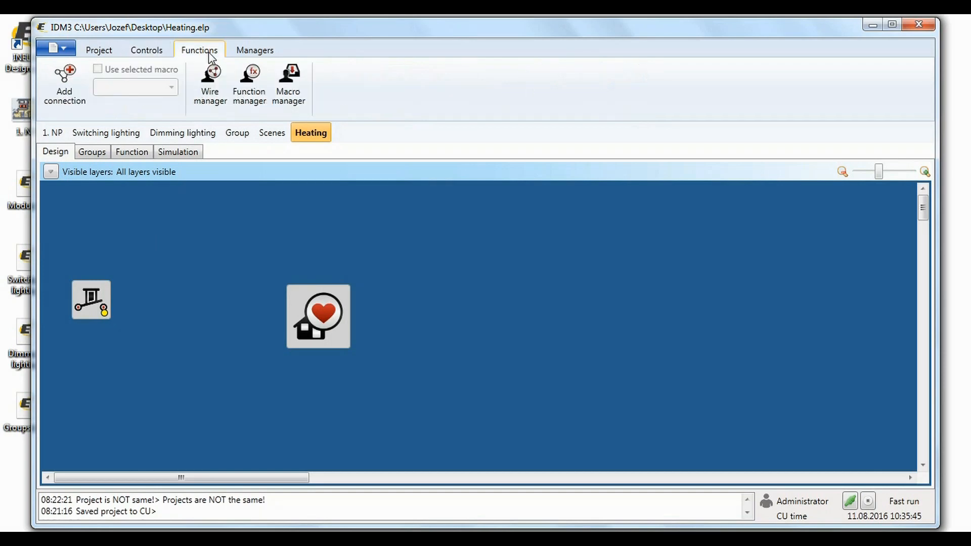
click(257, 87)
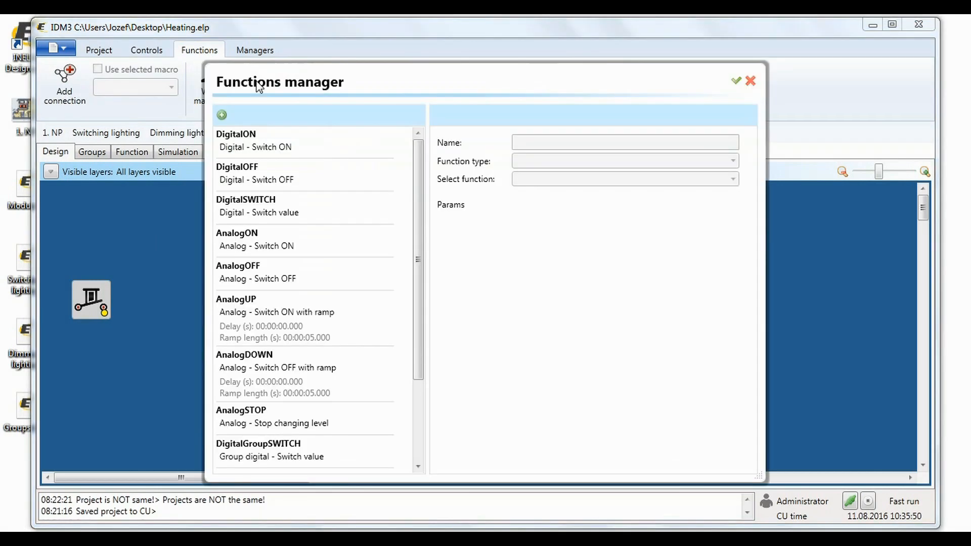
click(222, 116)
click(529, 143)
text(ComfortToStamp)
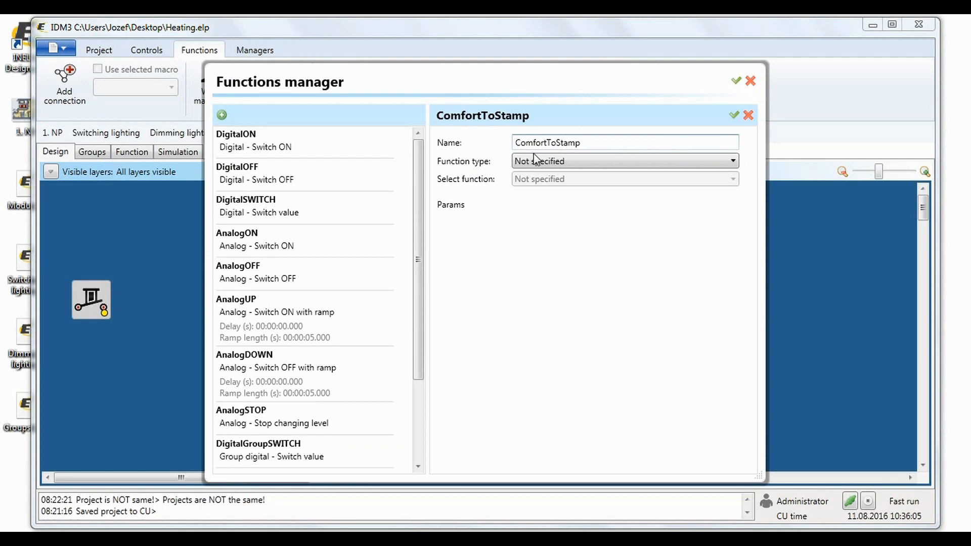
Set the ComfortToStamp function to type Heat/Cool with Heat/Cool - Set COMFORT to time stamp, save it and close the Functions manager.
click(542, 164)
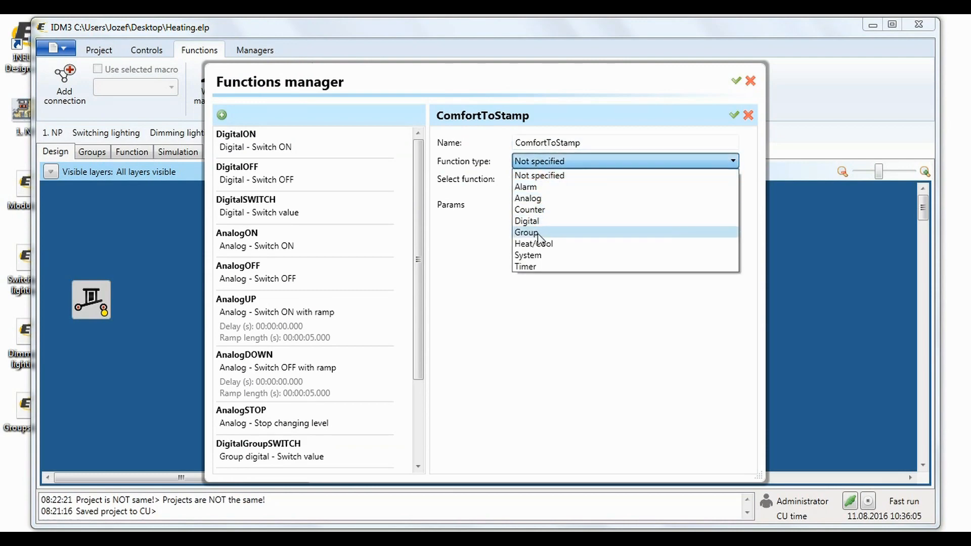
click(537, 245)
click(548, 180)
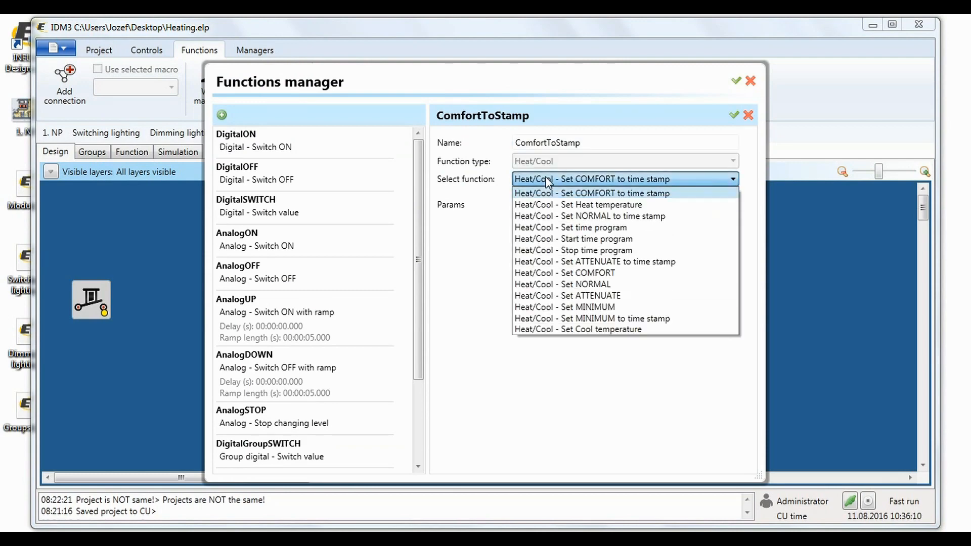
click(549, 196)
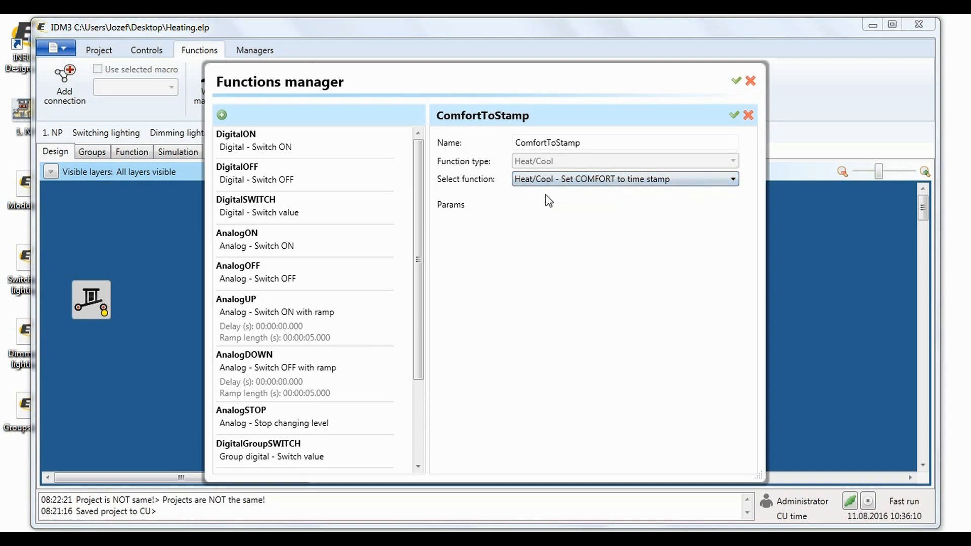
click(733, 115)
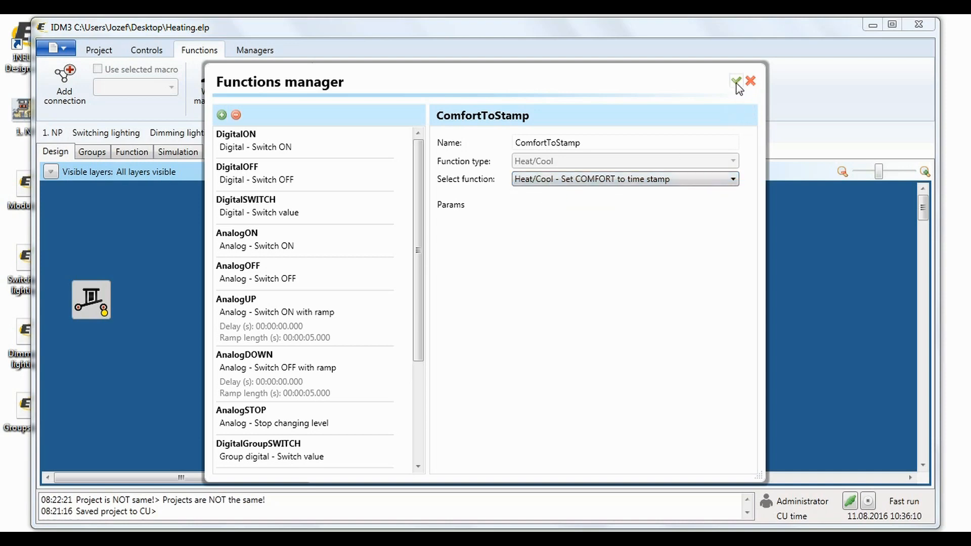
click(736, 82)
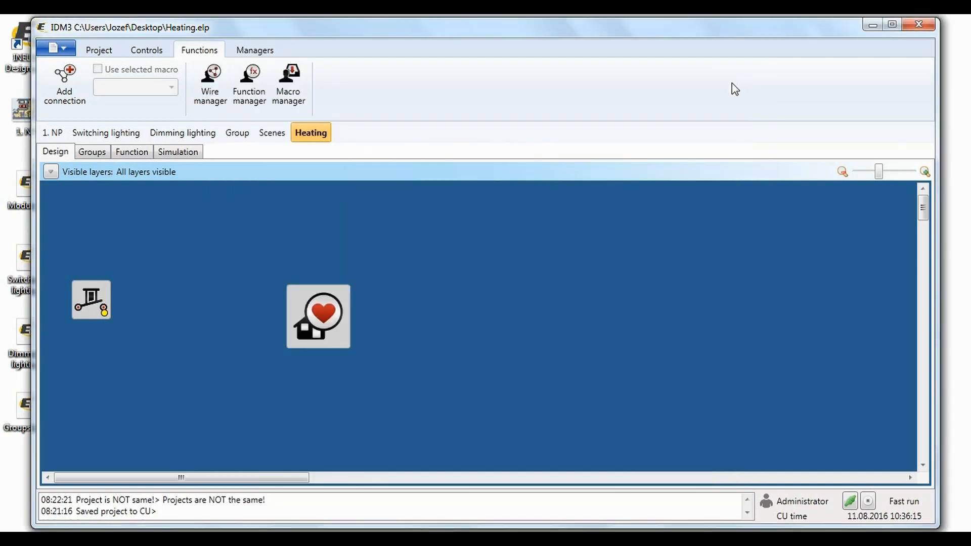
Assign output SW4 of the EST3 control unit to the switch control.
double_click(89, 286)
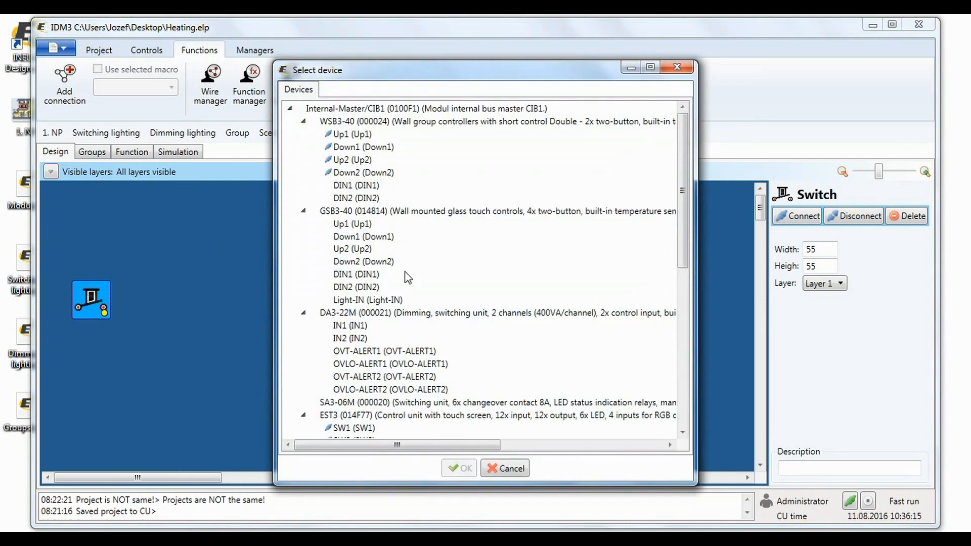
drag(681, 237, 683, 283)
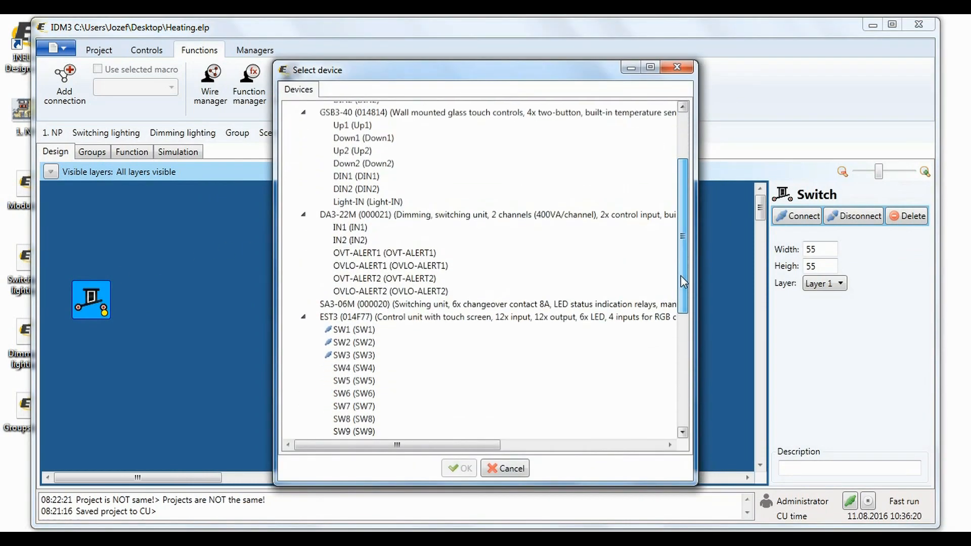
click(354, 374)
click(459, 468)
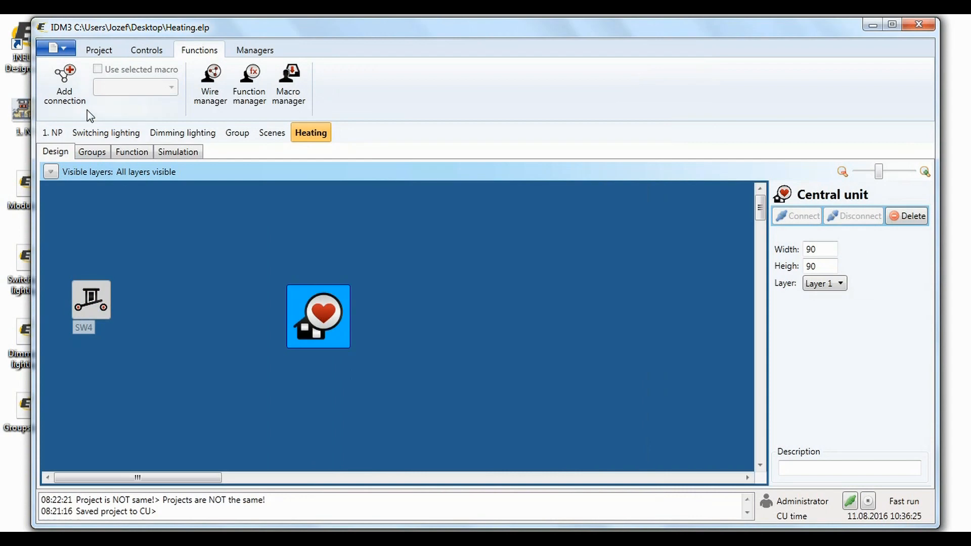
Create a connection from the switch control to the central unit, selecting the Bedroom area.
click(66, 86)
click(148, 153)
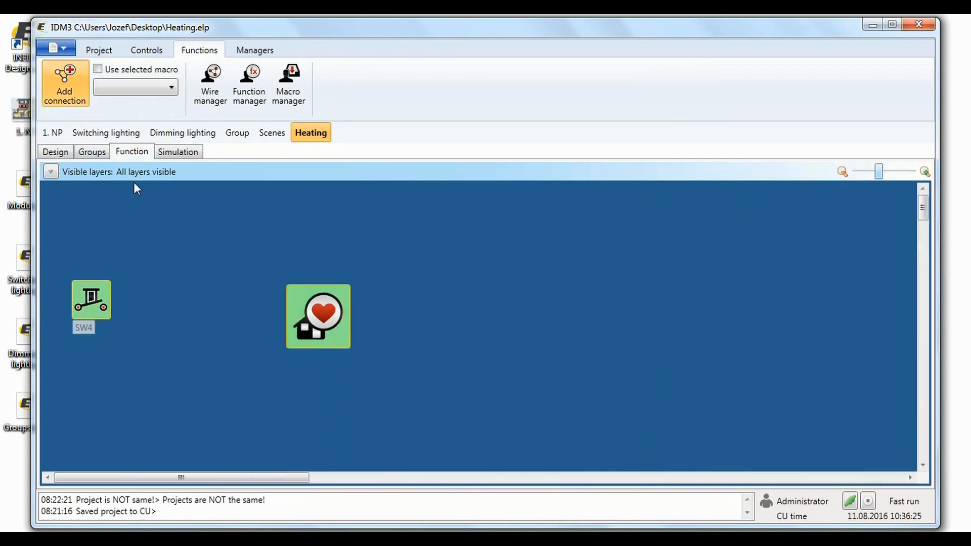
drag(103, 300, 314, 311)
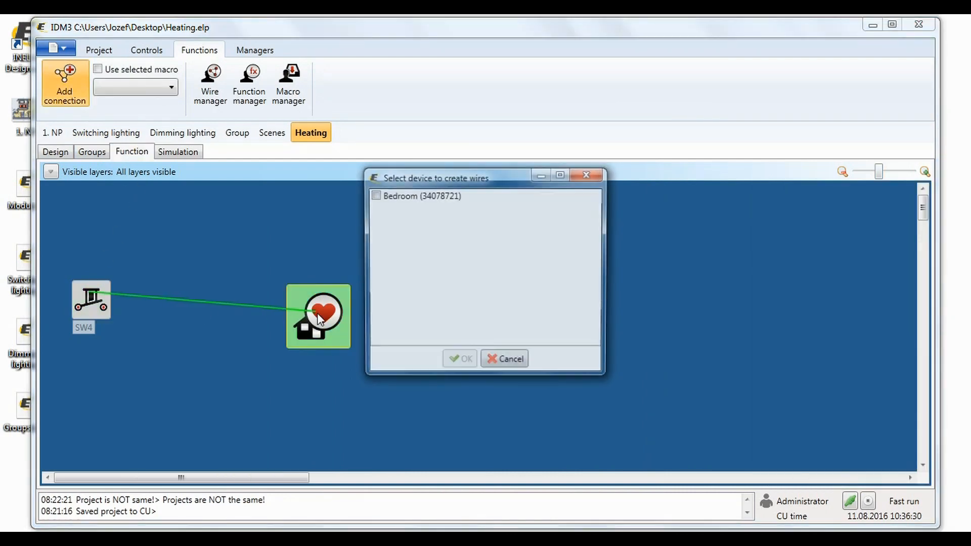
click(374, 195)
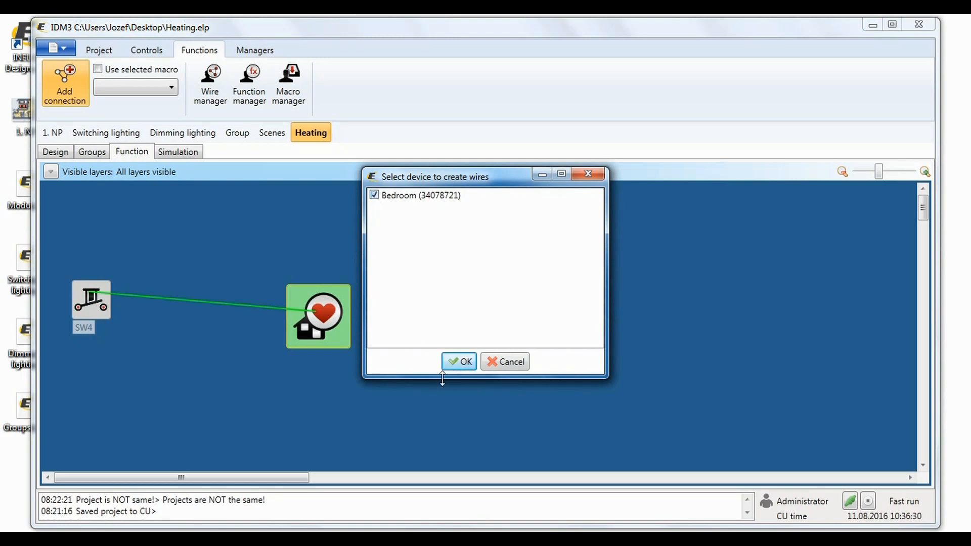
click(465, 362)
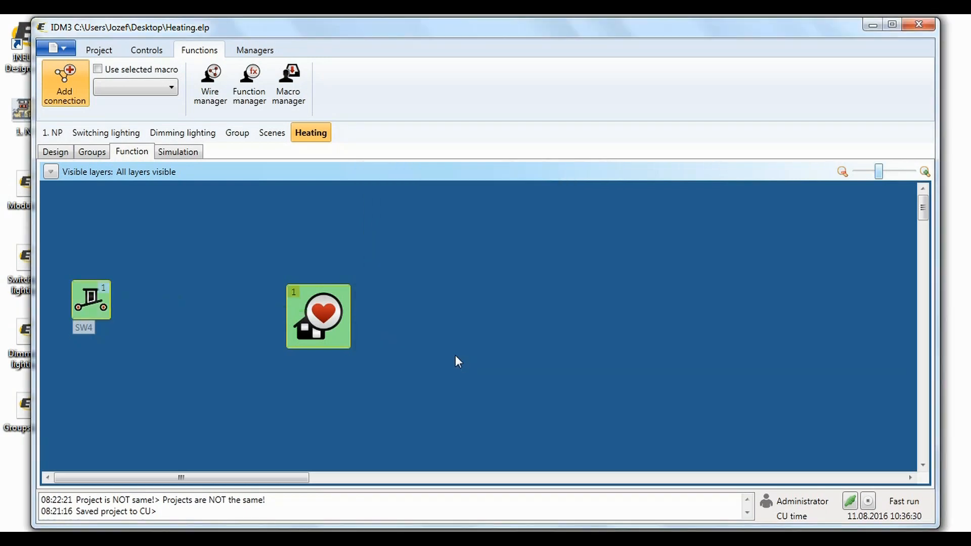
Open the new wire and name it BedroomComfortToTimeStamp.
double_click(117, 289)
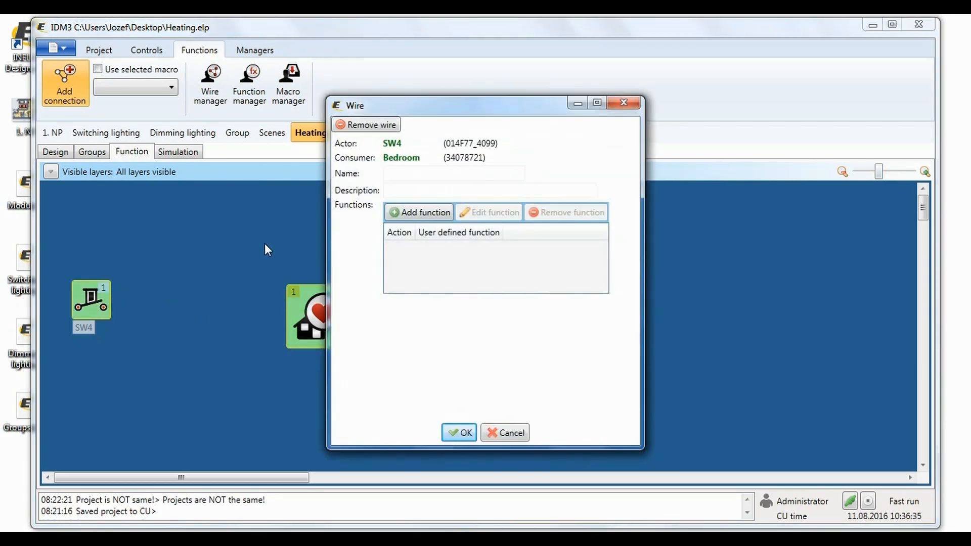
click(390, 172)
text(BedroomComfortToTimeStamp)
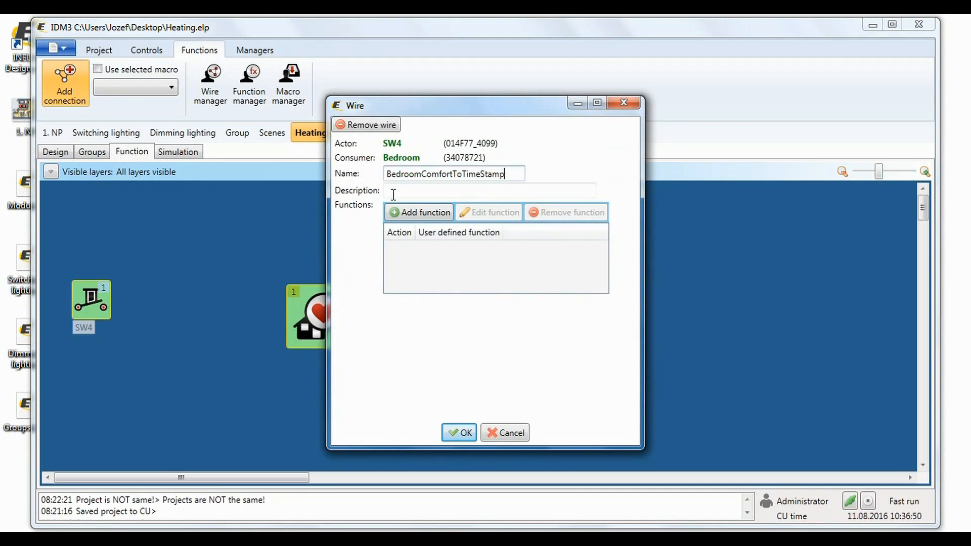
Add a wire function with action Long down calling ComfortToStamp, and confirm the wire.
click(401, 214)
click(362, 198)
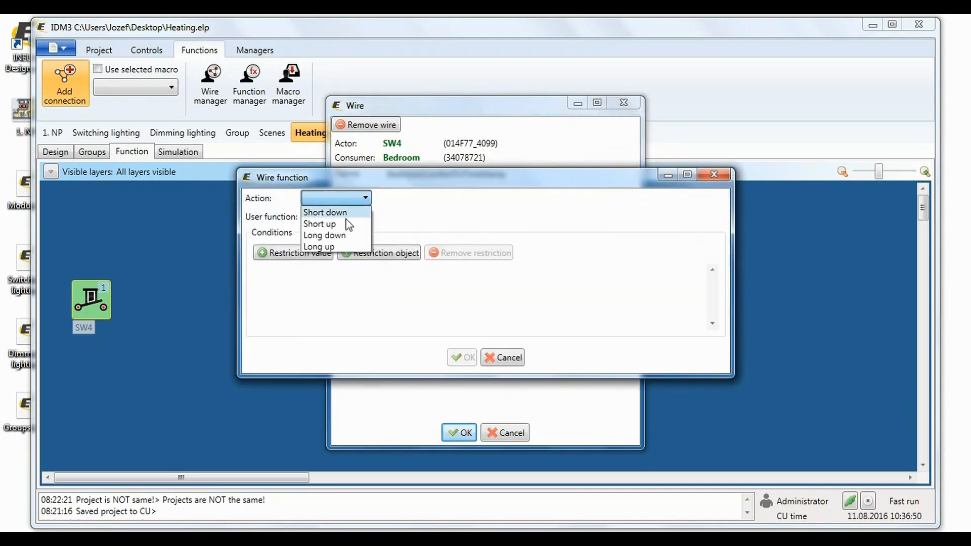
click(340, 237)
click(342, 218)
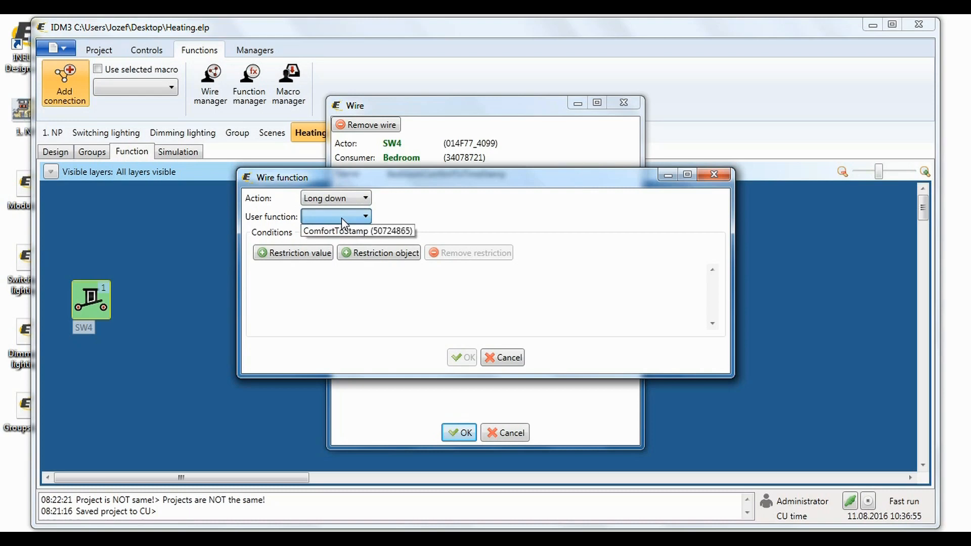
click(344, 231)
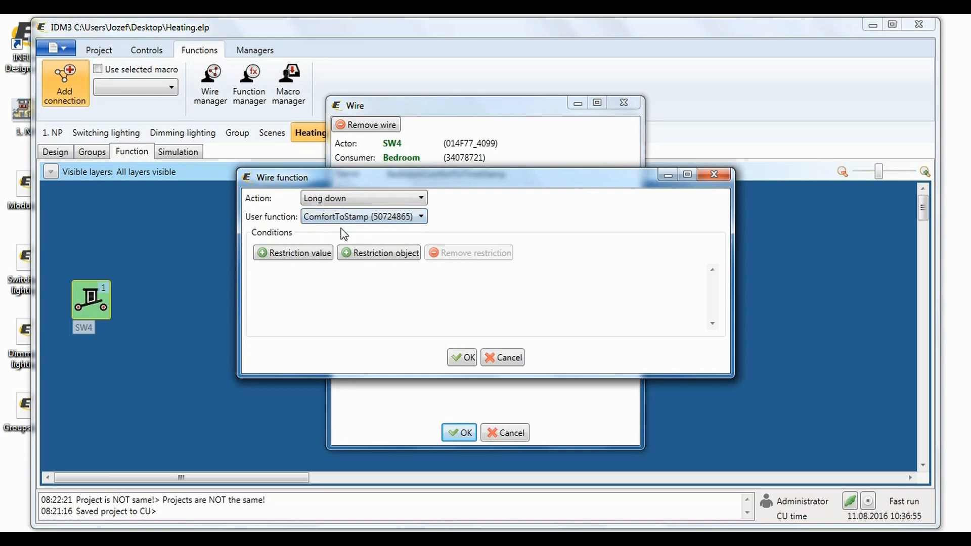
click(462, 357)
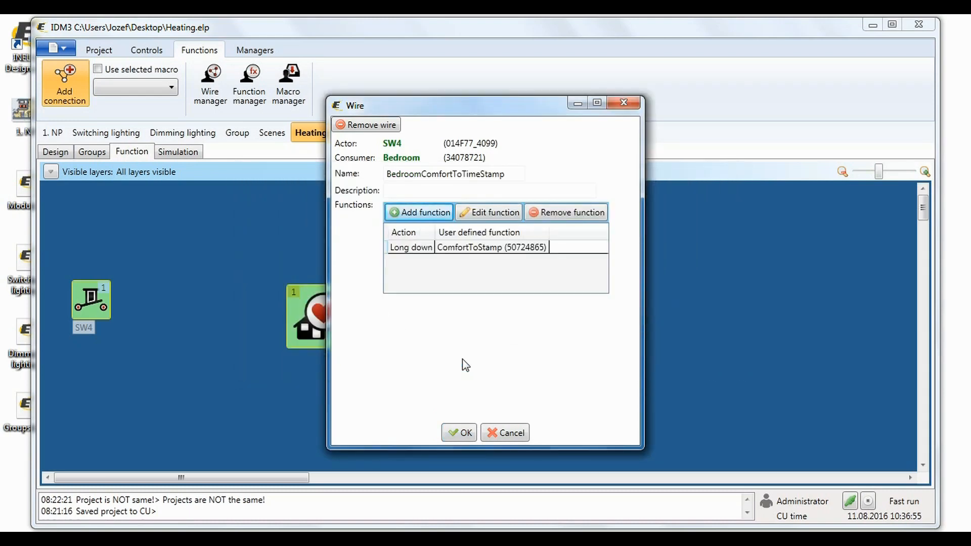
click(458, 432)
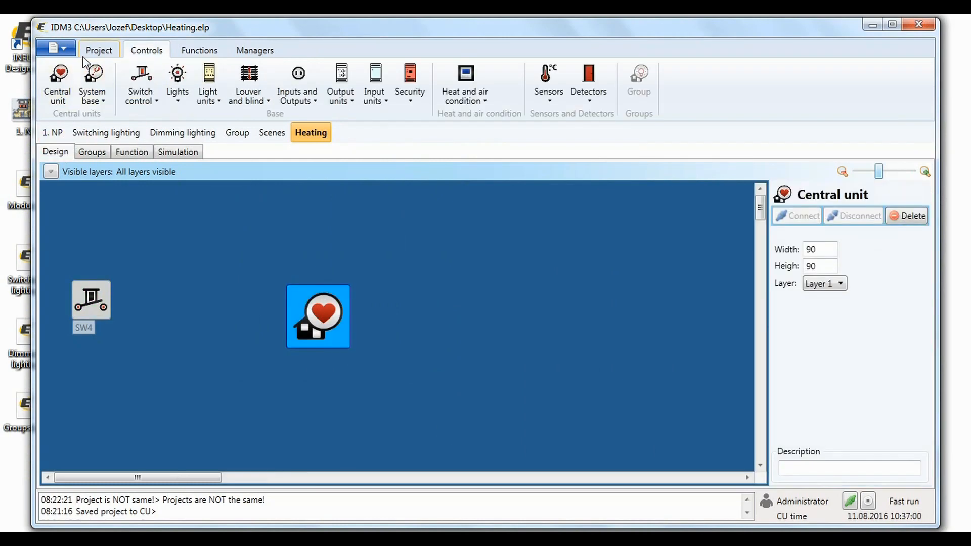
Save the project as Heating and save it to the central unit.
click(99, 49)
click(59, 49)
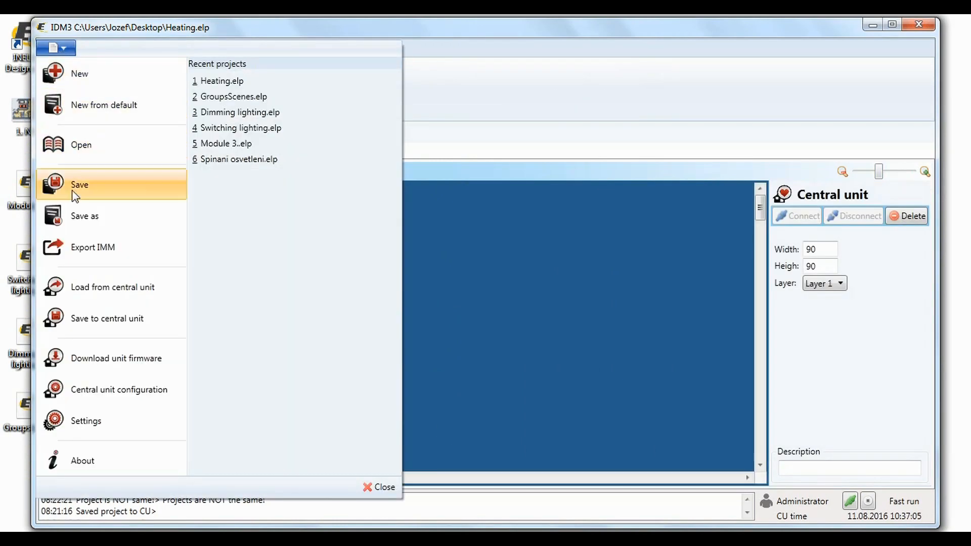
click(73, 216)
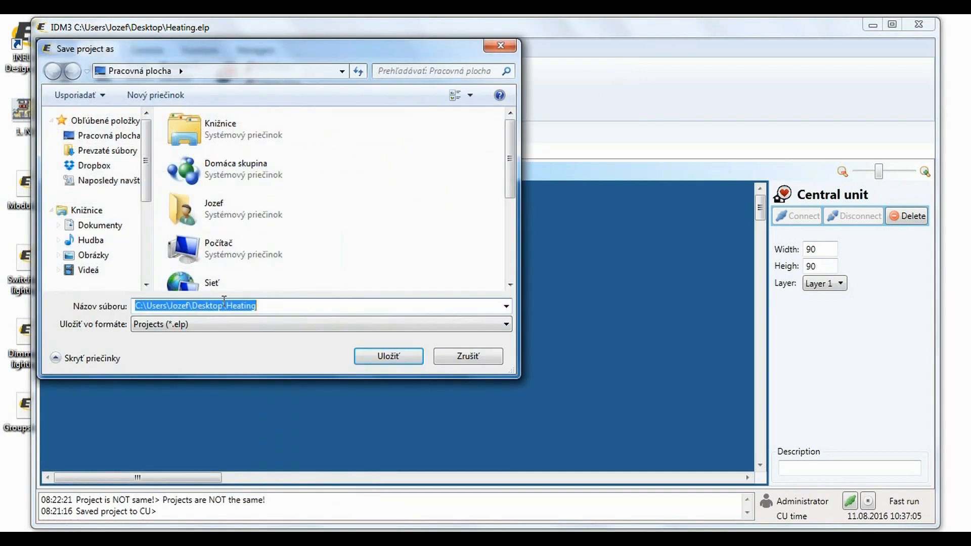
text(Heating)
click(388, 357)
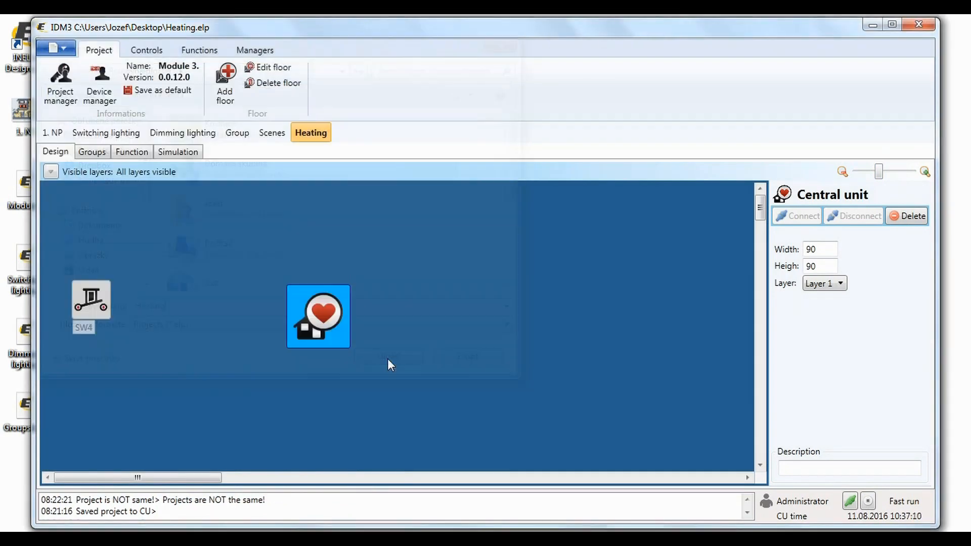
click(69, 52)
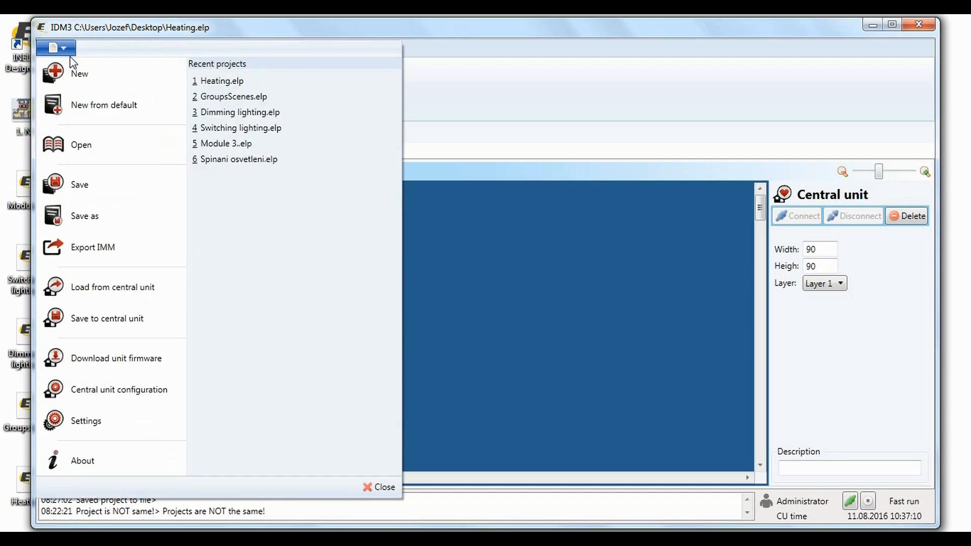
click(89, 324)
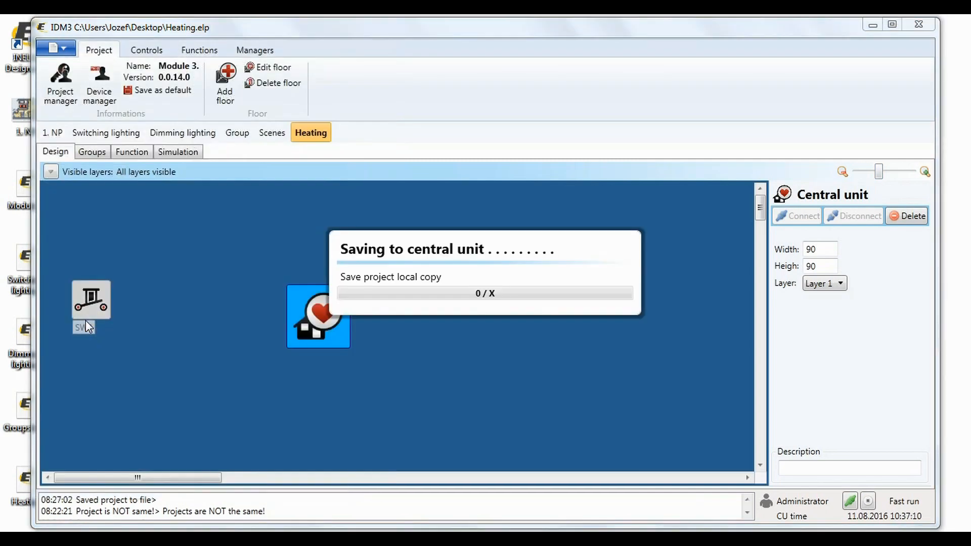